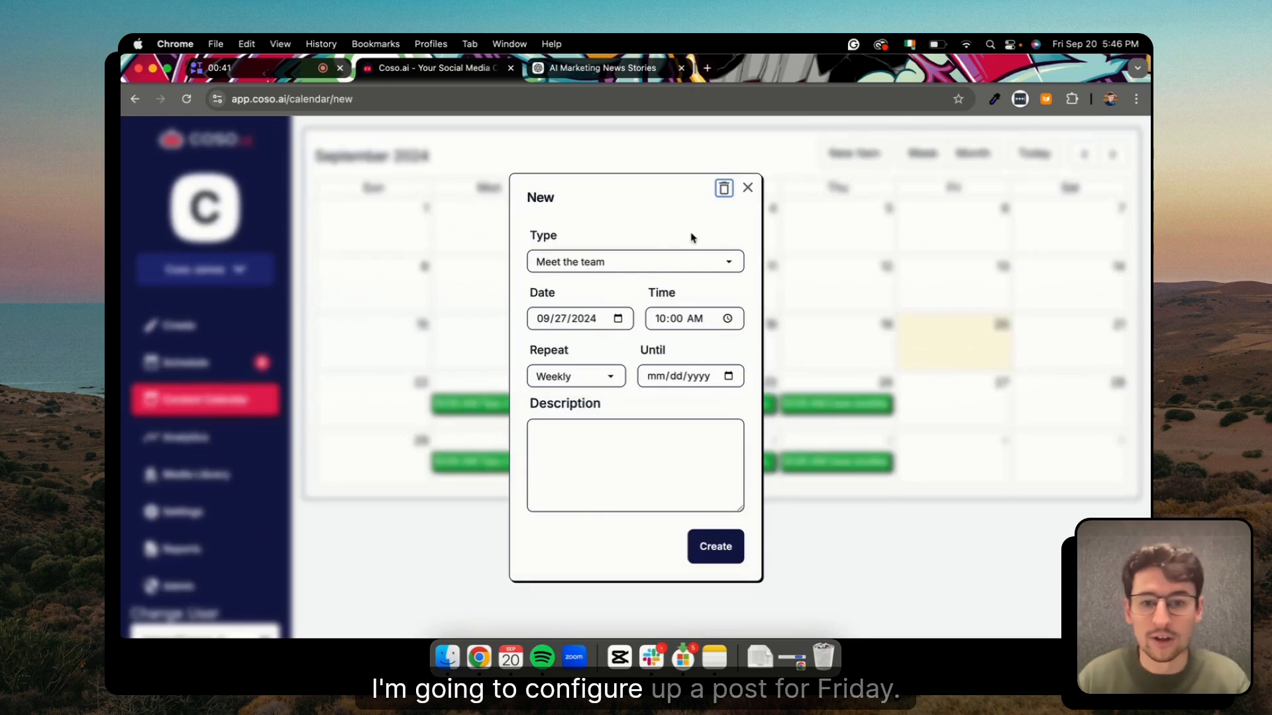
- Set the new calendar item's type to Industry Insights and create it
left_click(649, 262)
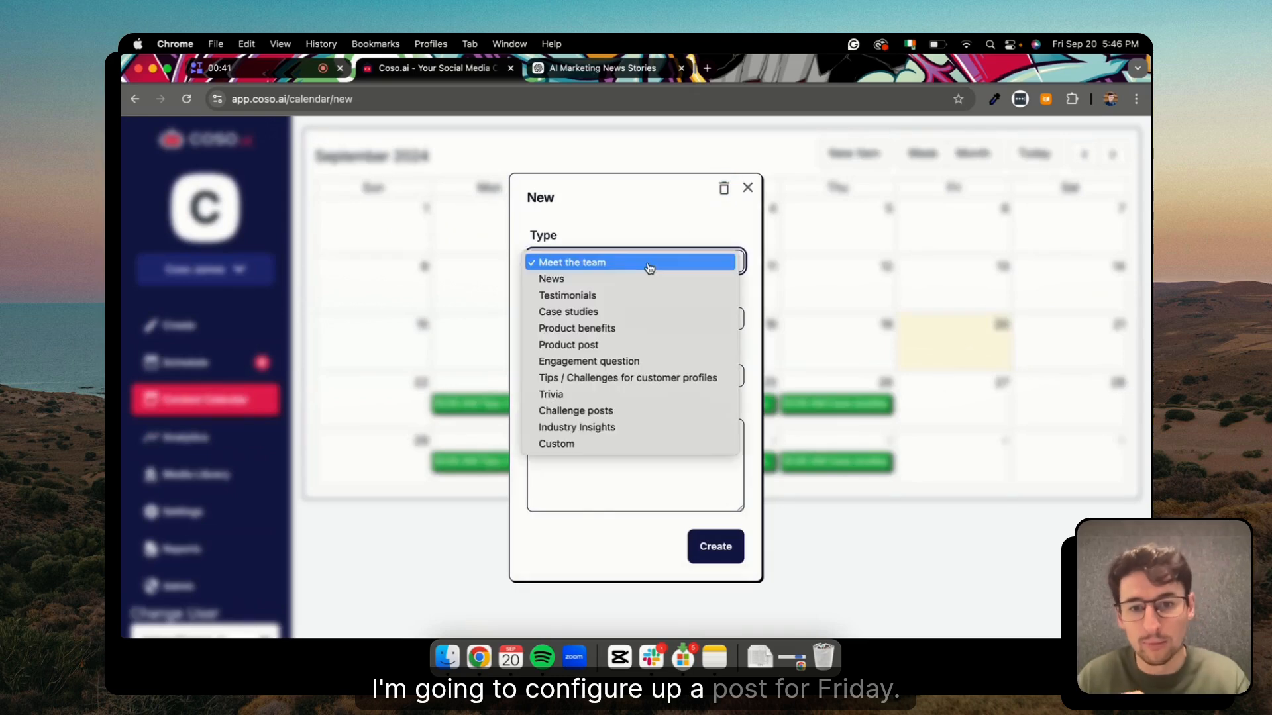
left_click(622, 429)
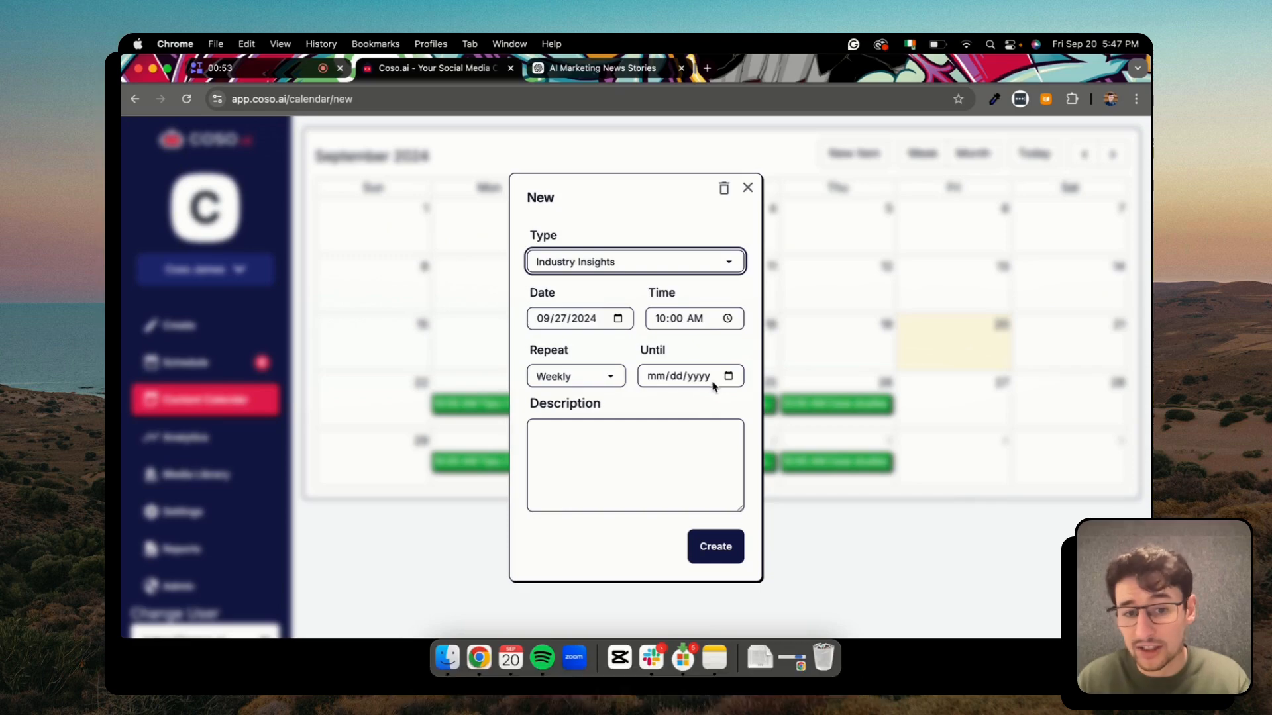
left_click(728, 551)
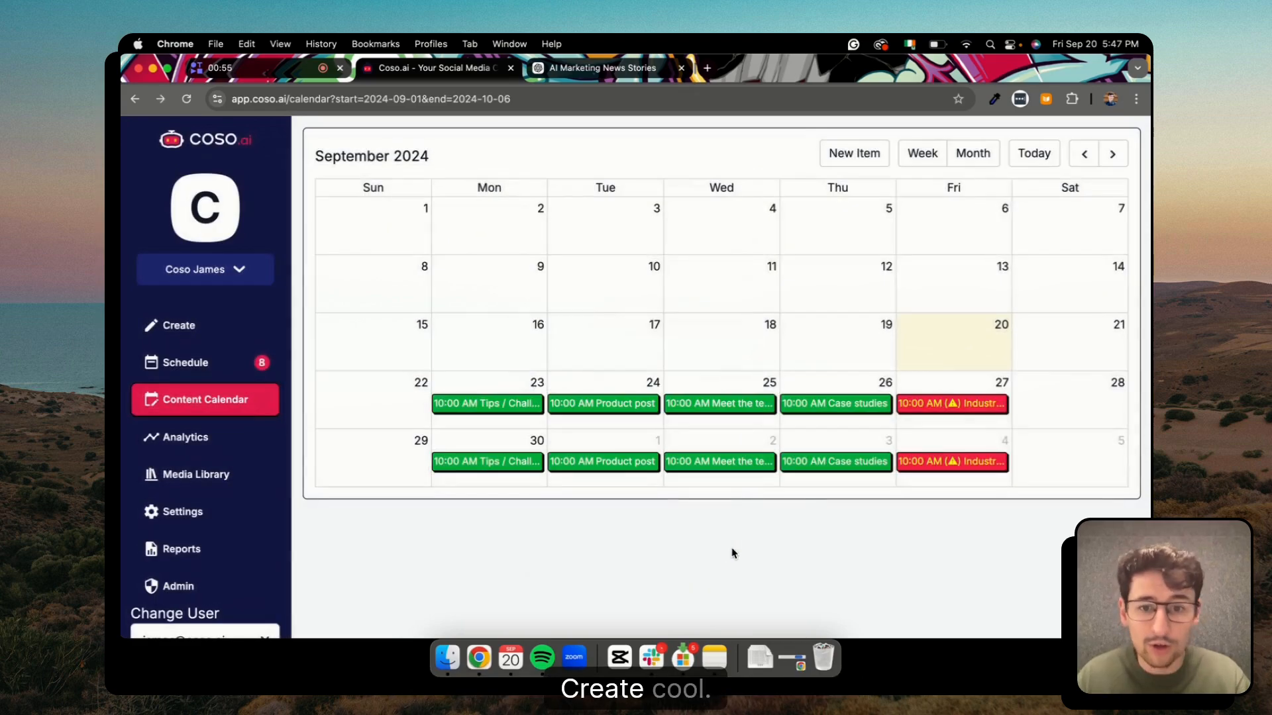
- Open the workflow of the September 27 Industry Insights item and view the Start trigger's schedule settings
left_click(957, 404)
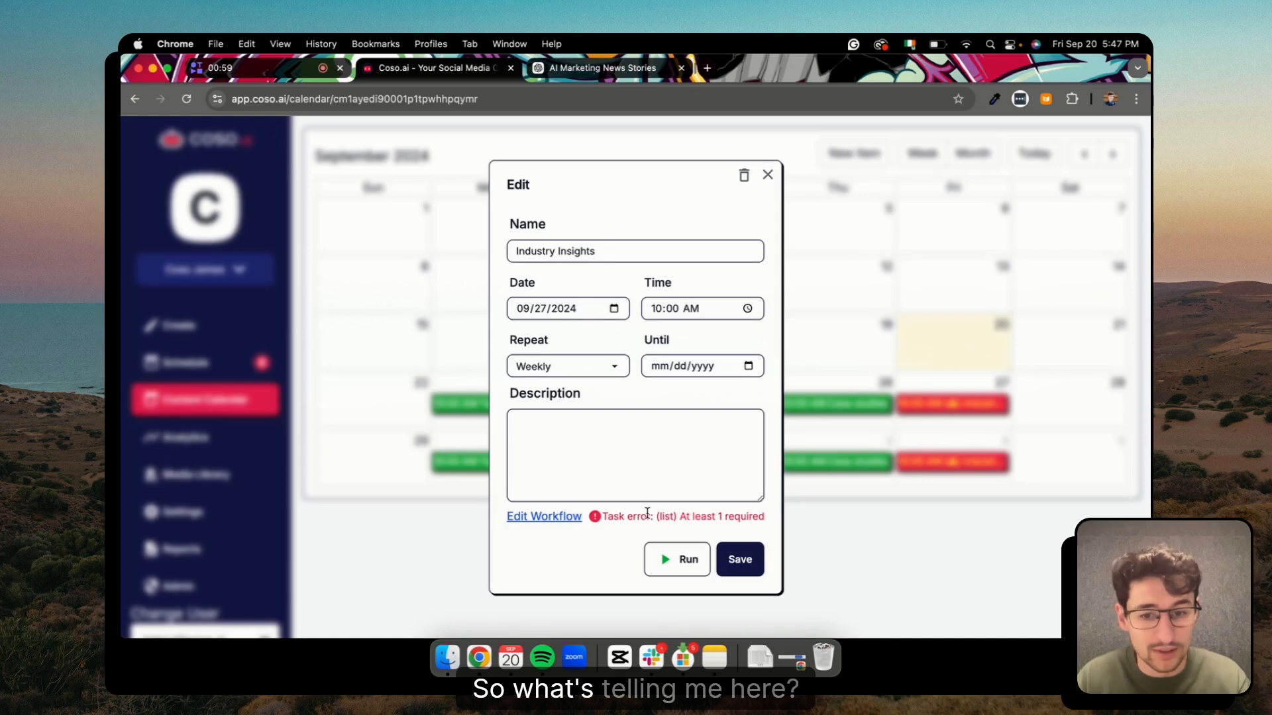
left_click_drag(659, 513, 677, 514)
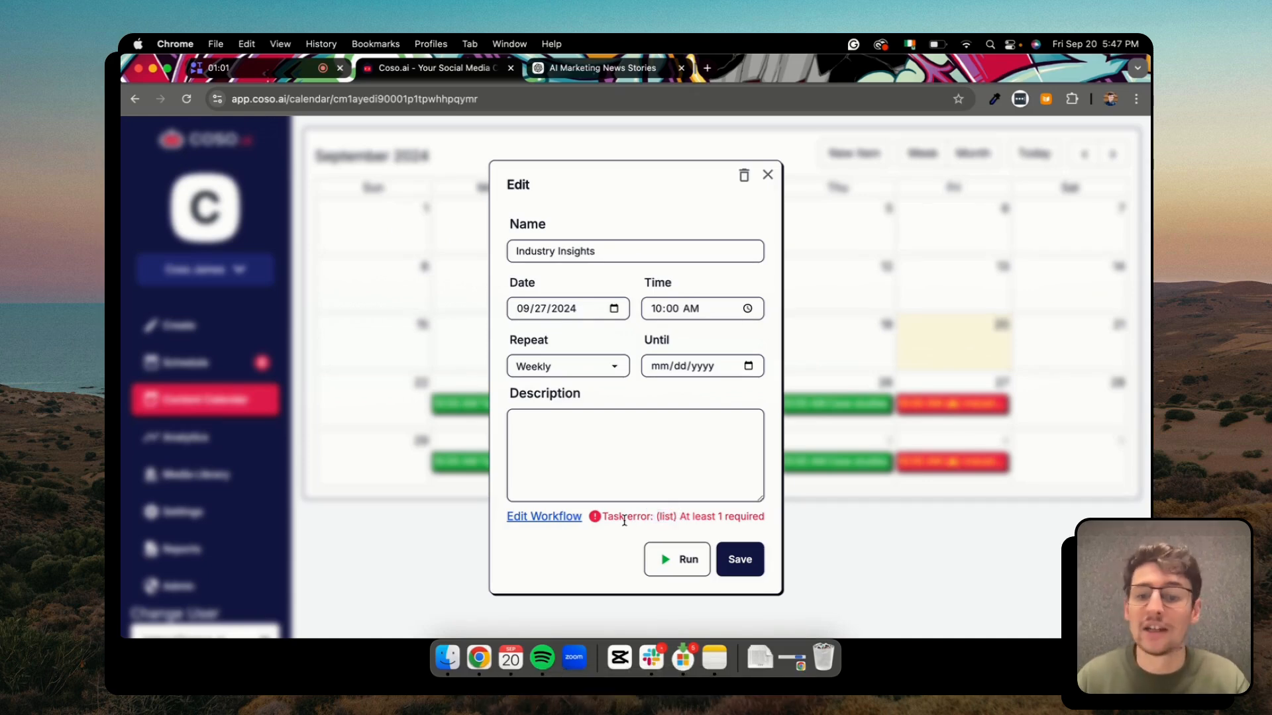
left_click(555, 518)
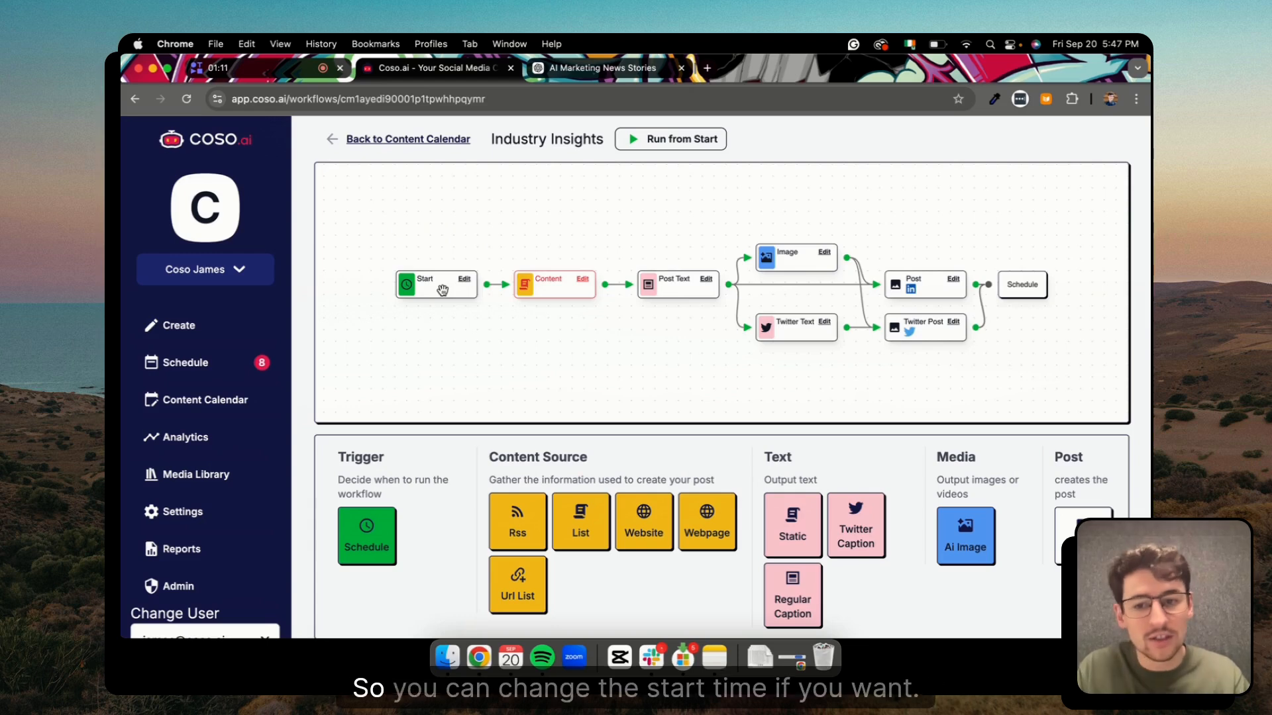
left_click(464, 281)
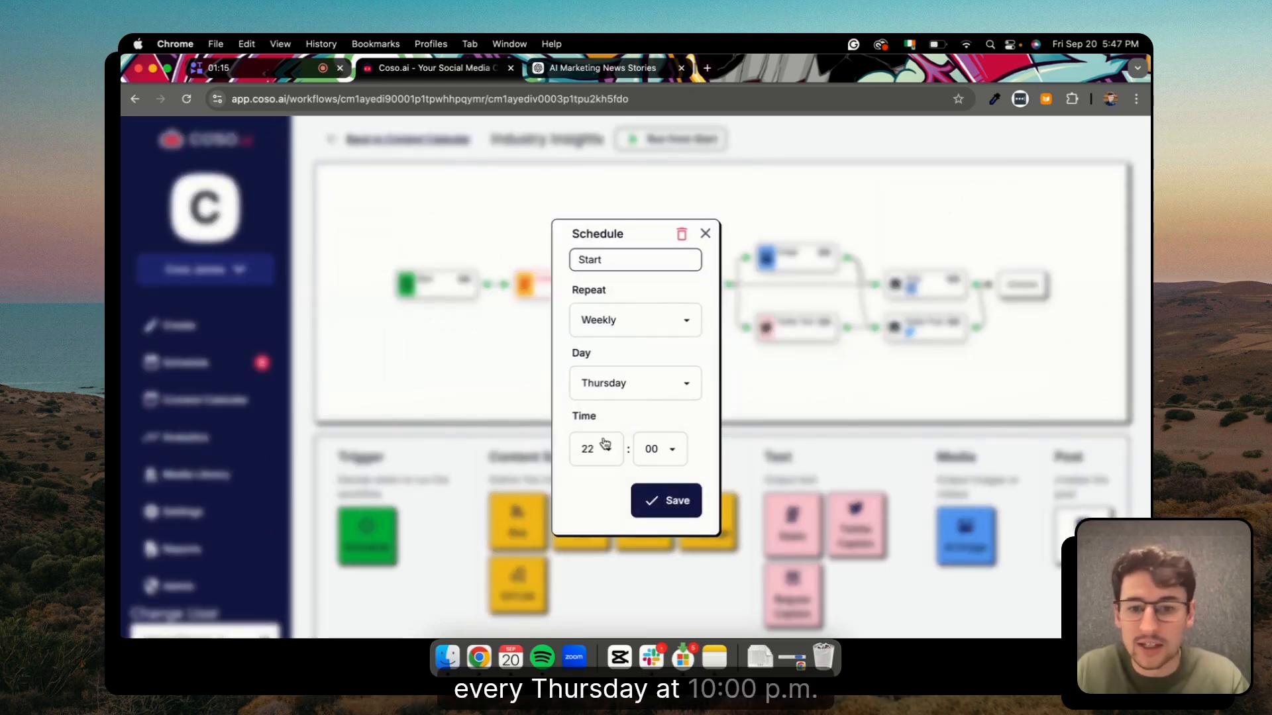
key("Escape")
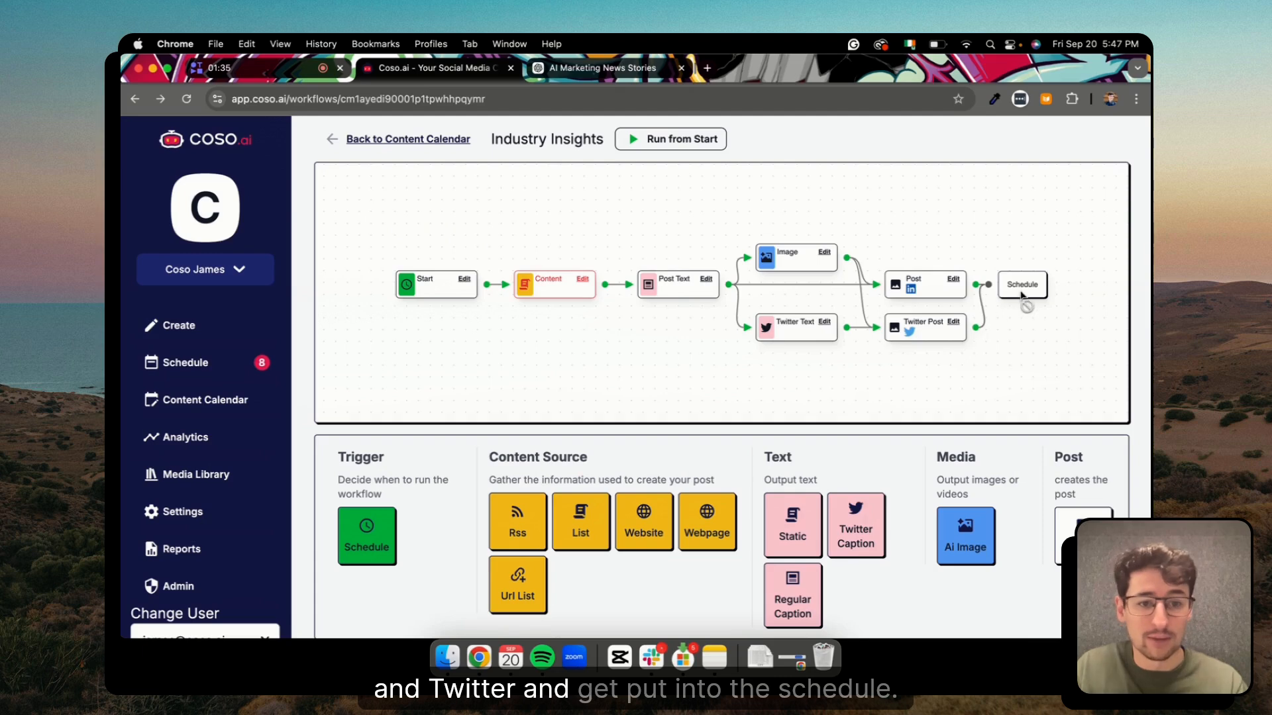
- Open the Content list node for editing, enable Paste Multiline and add an empty list entry
left_click(583, 280)
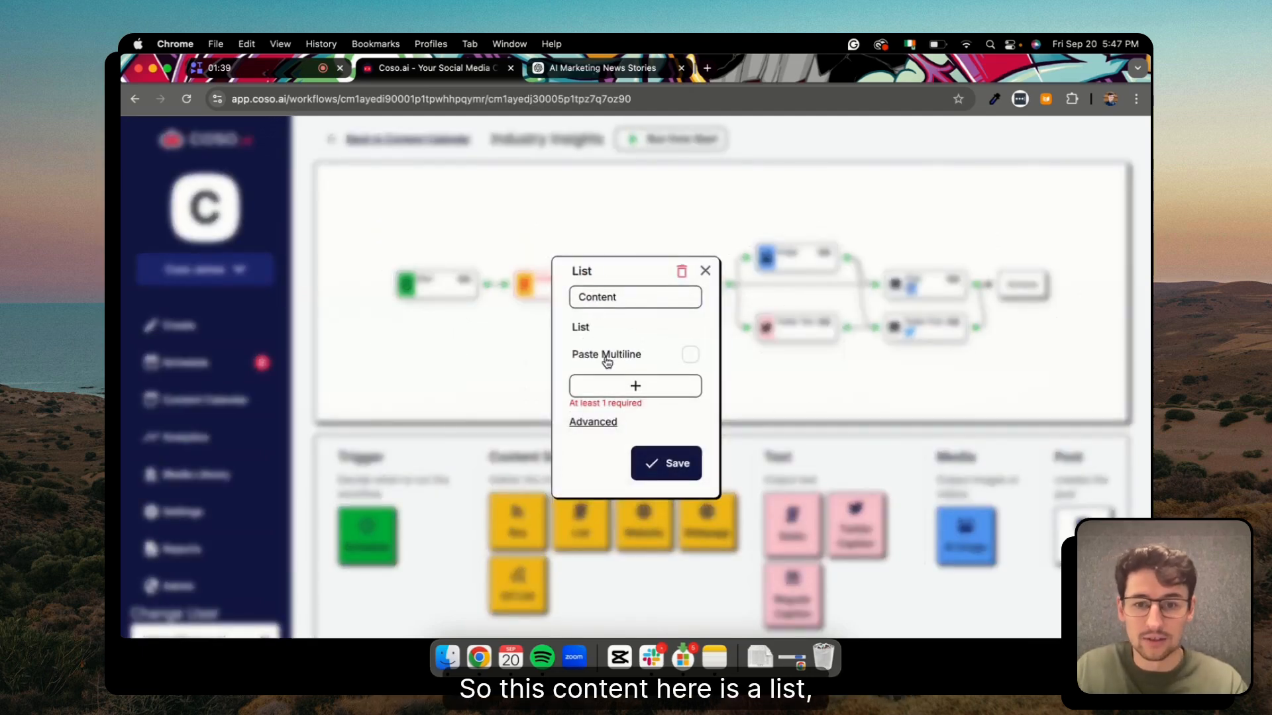
left_click(641, 384)
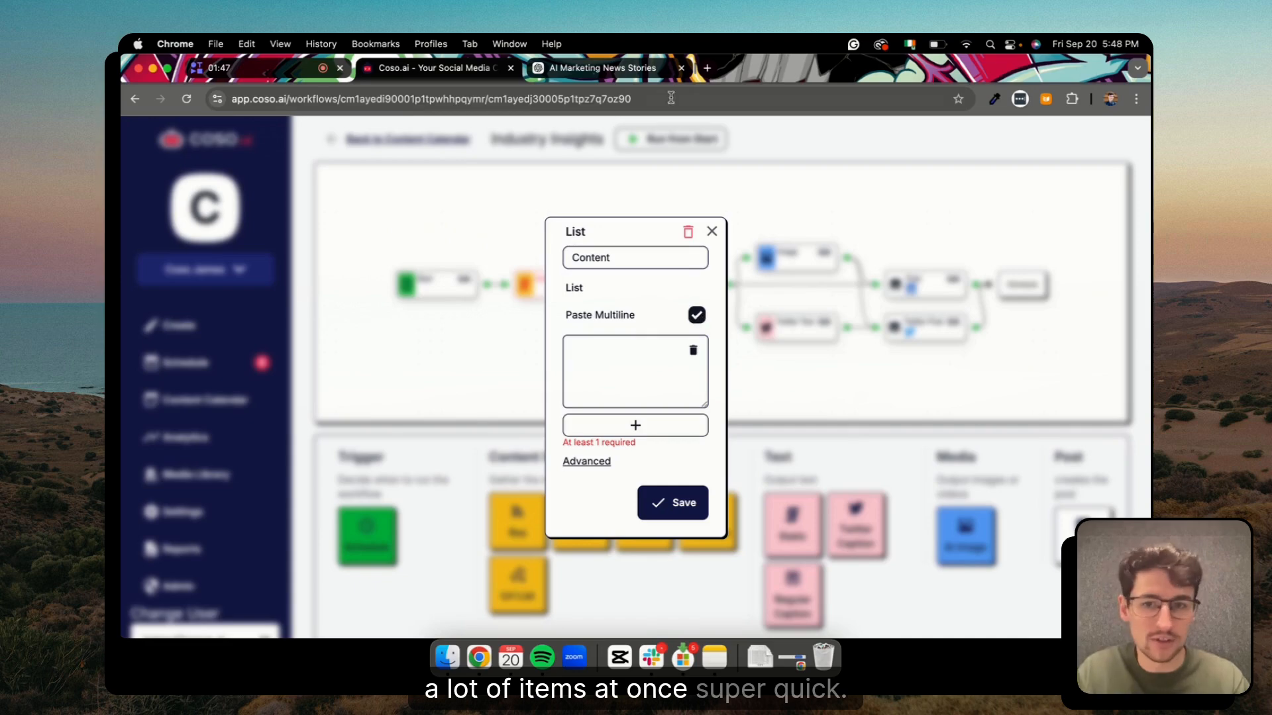
- Switch to the AI Marketing News Stories chat in ChatGPT and review the prompt and the resulting story table
left_click(644, 79)
scroll(805, 361, "up", 10)
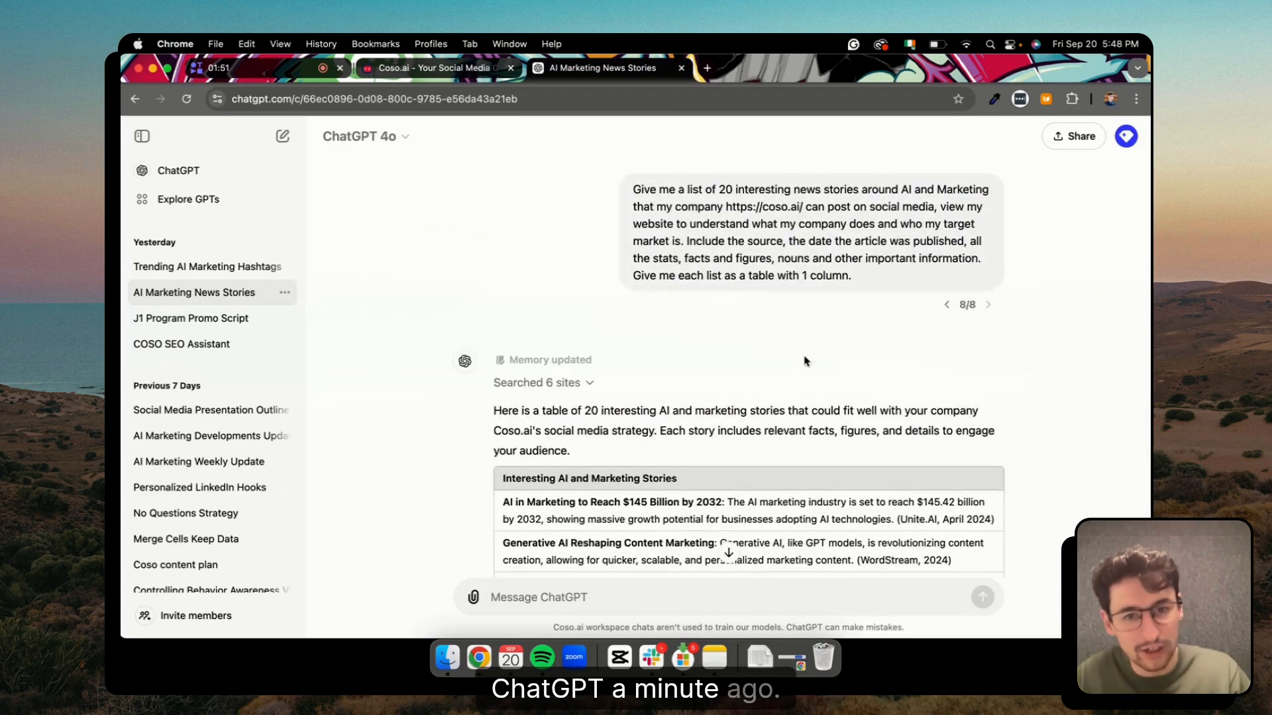
mouse_move(711, 190)
left_mouse_down()
mouse_move(921, 195)
mouse_move(888, 207)
mouse_move(748, 194)
mouse_move(748, 207)
mouse_move(824, 209)
left_mouse_up()
left_click(823, 209)
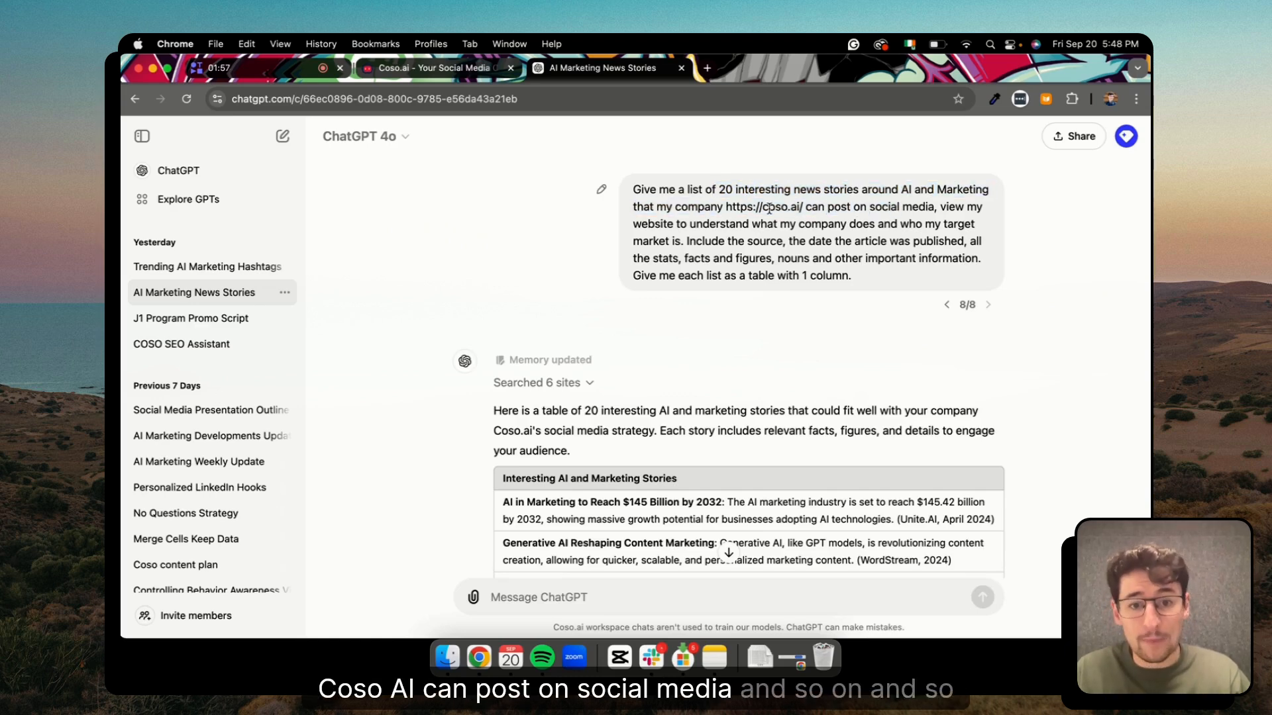
left_click_drag(704, 242, 773, 261)
left_click(775, 261)
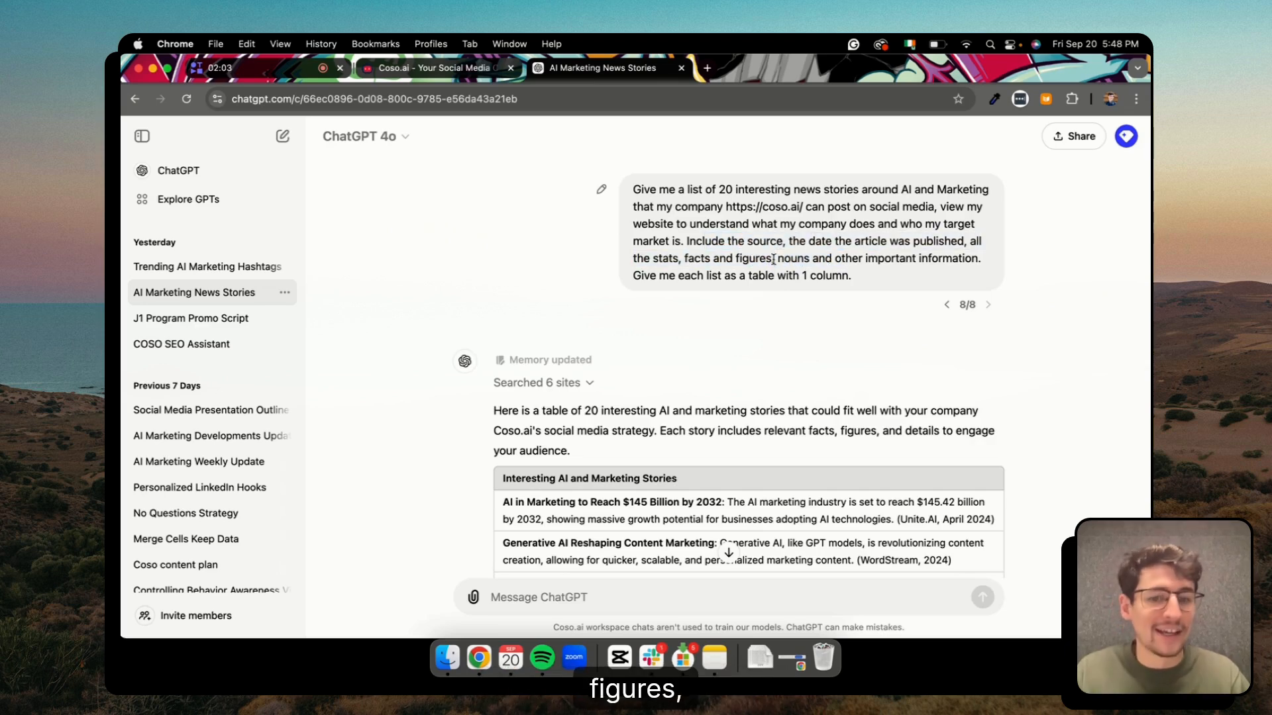
scroll(795, 351, "down", 5)
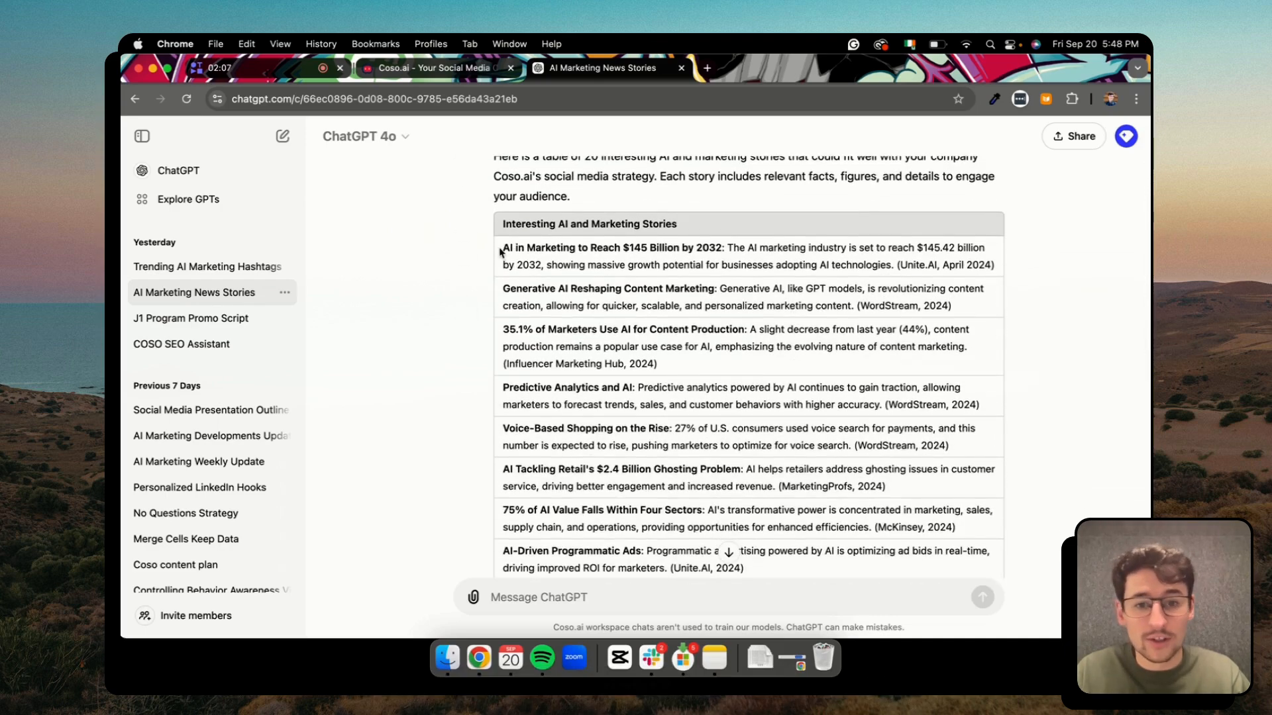
- Copy all story rows from the ChatGPT table into the Content node's empty list entry in Coso.ai and save the list
left_click_drag(503, 249, 967, 452)
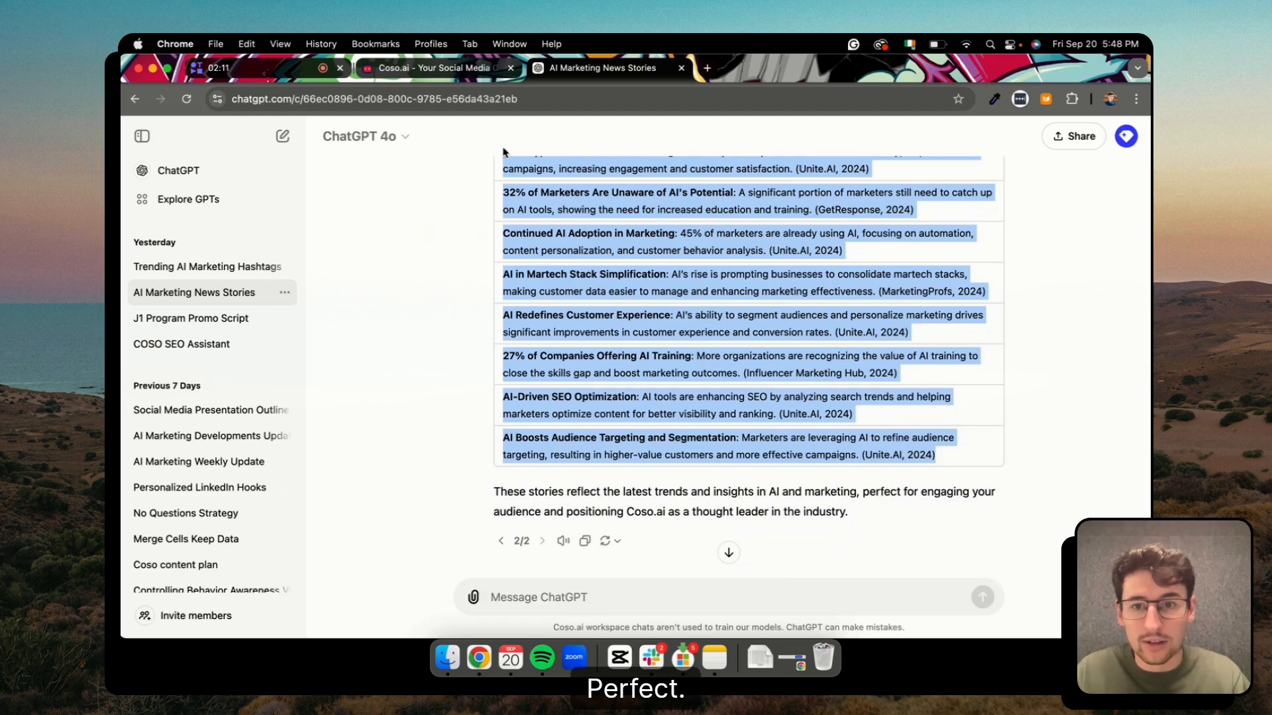
left_click(474, 70)
left_click(645, 375)
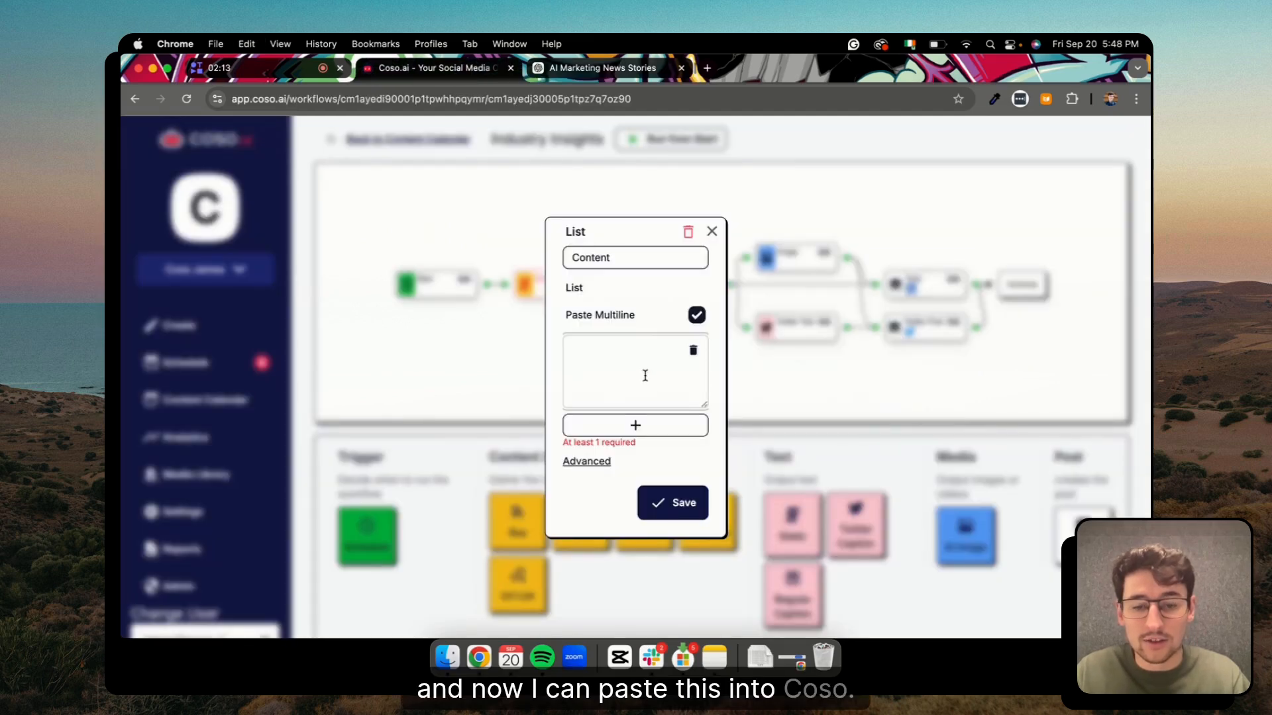
key("super+v")
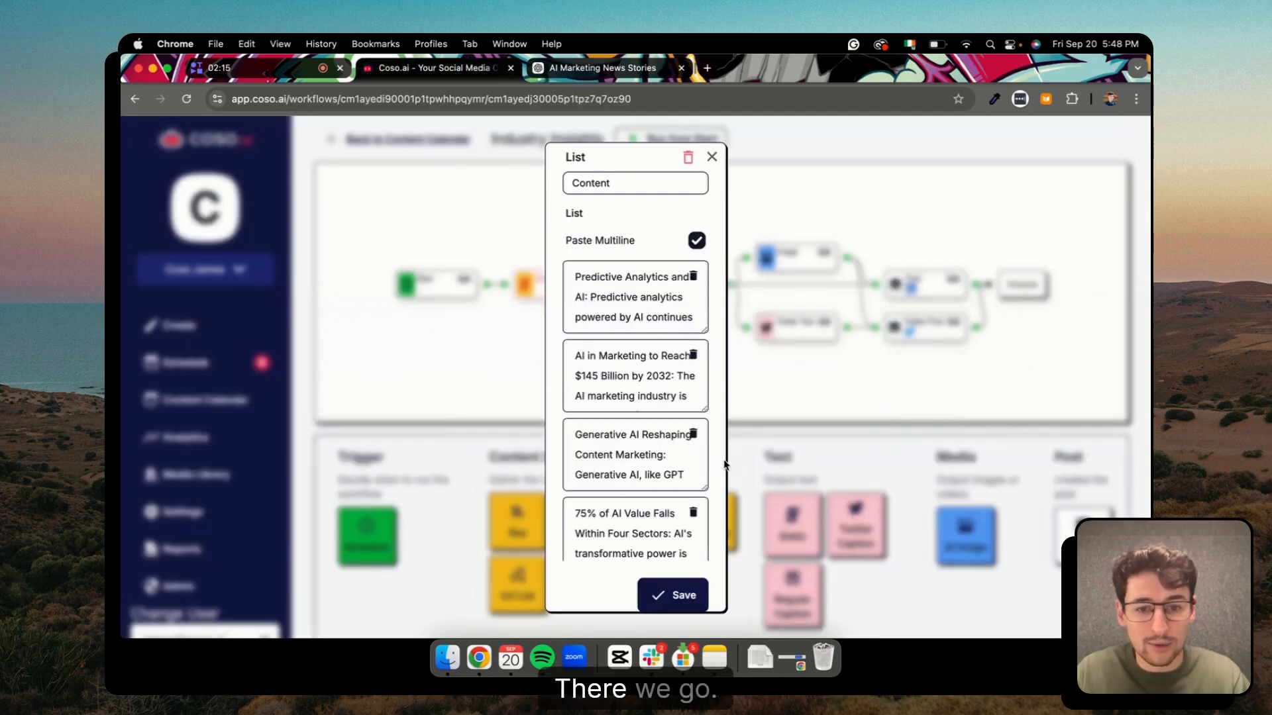
left_click(674, 585)
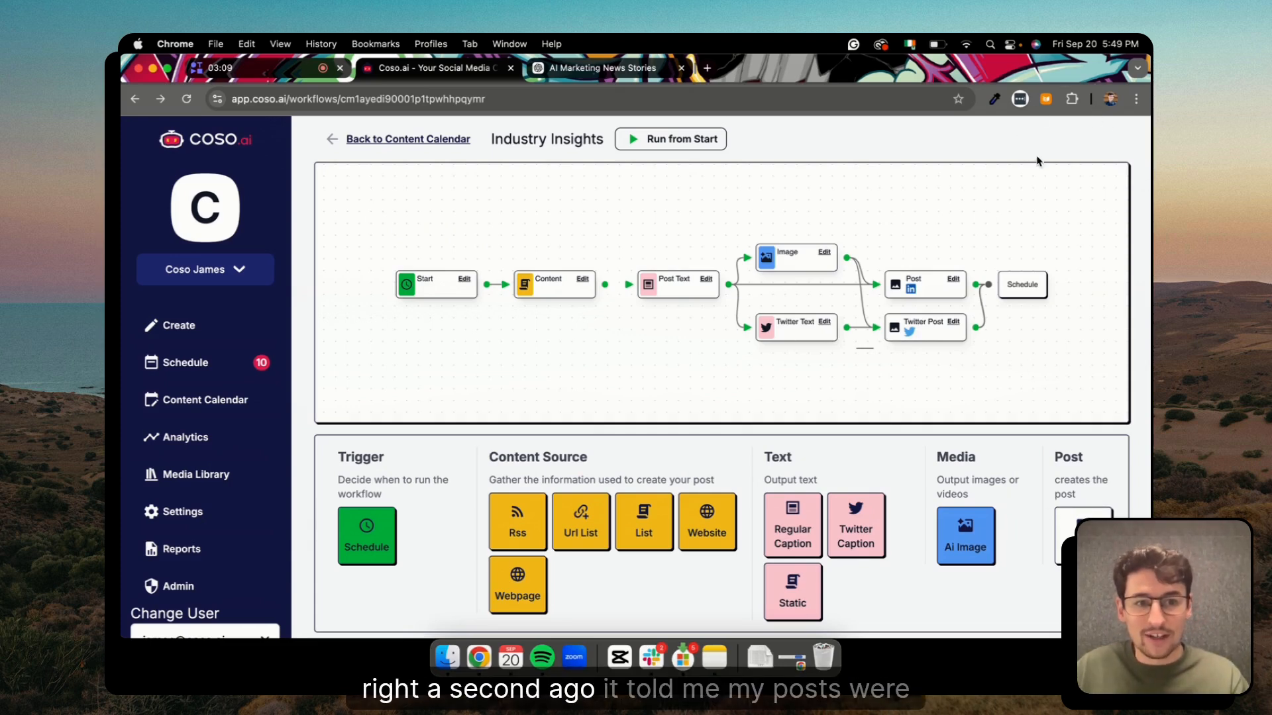
- Open the pending posts in the schedule and read the LinkedIn and Twitter versions of the September 27 predictive analytics post
left_click(228, 370)
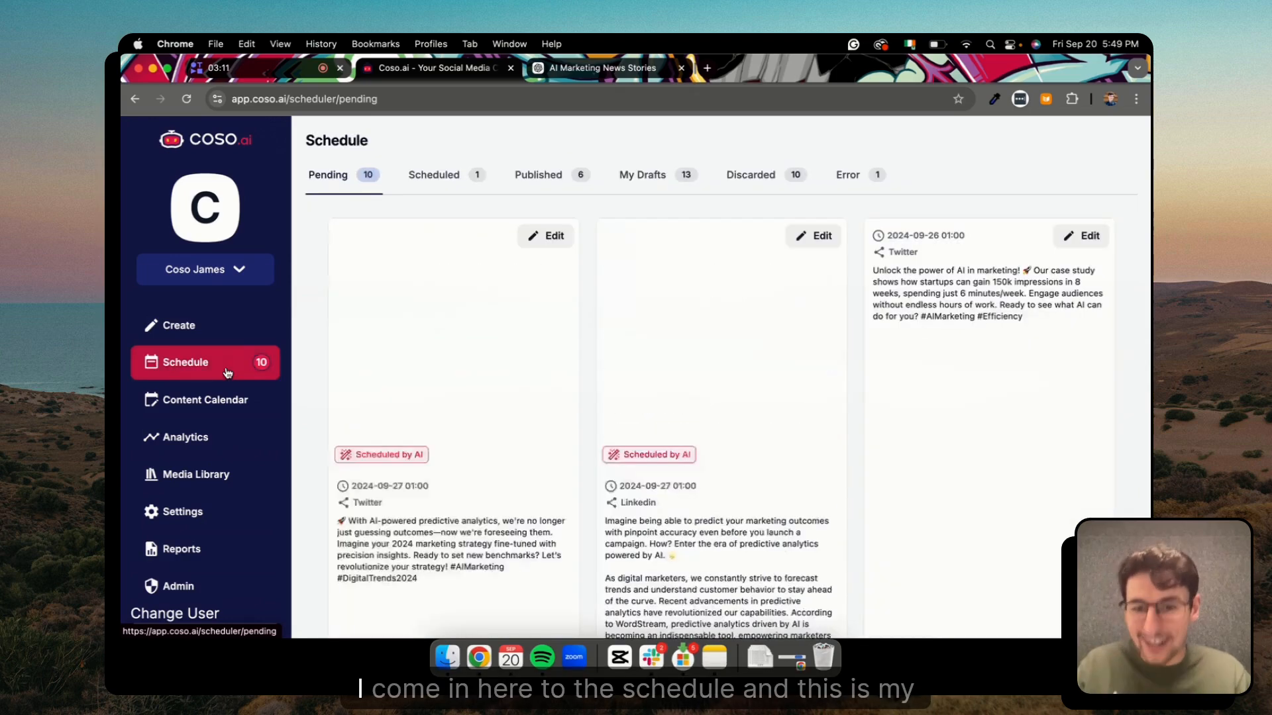
scroll(707, 505, "down", 3)
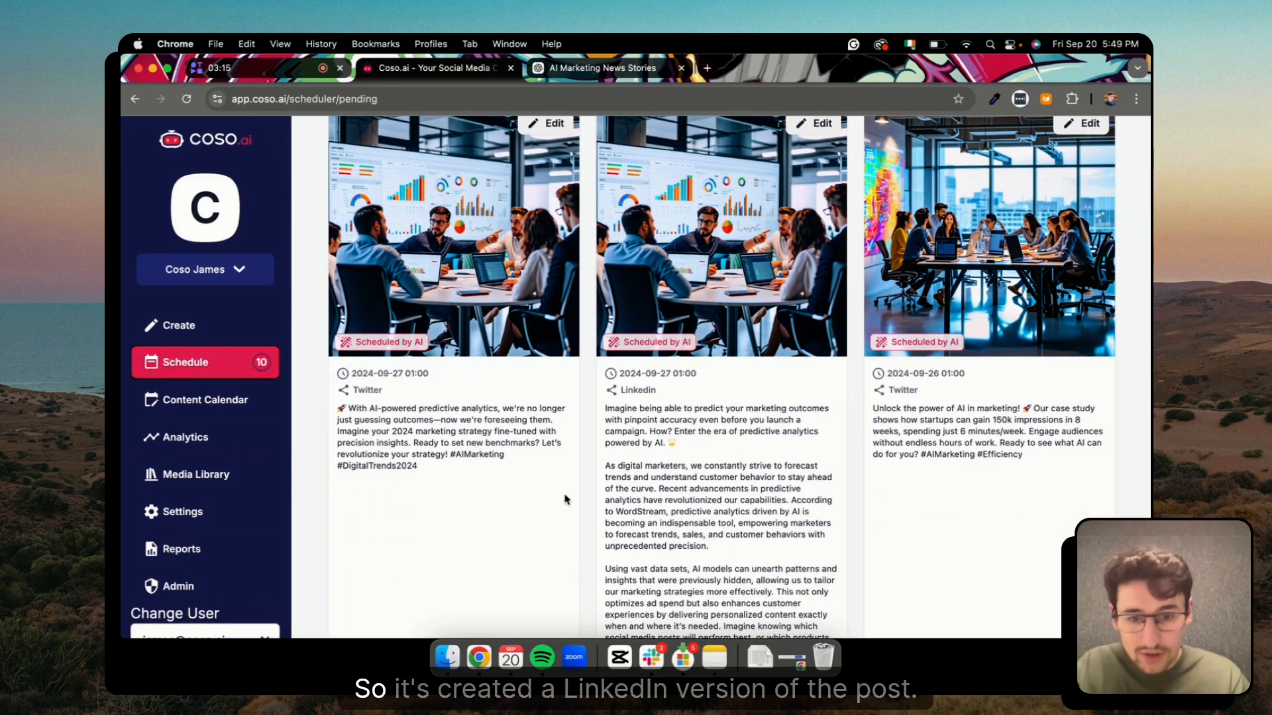
scroll(568, 500, "down", 1)
scroll(699, 411, "down", 2)
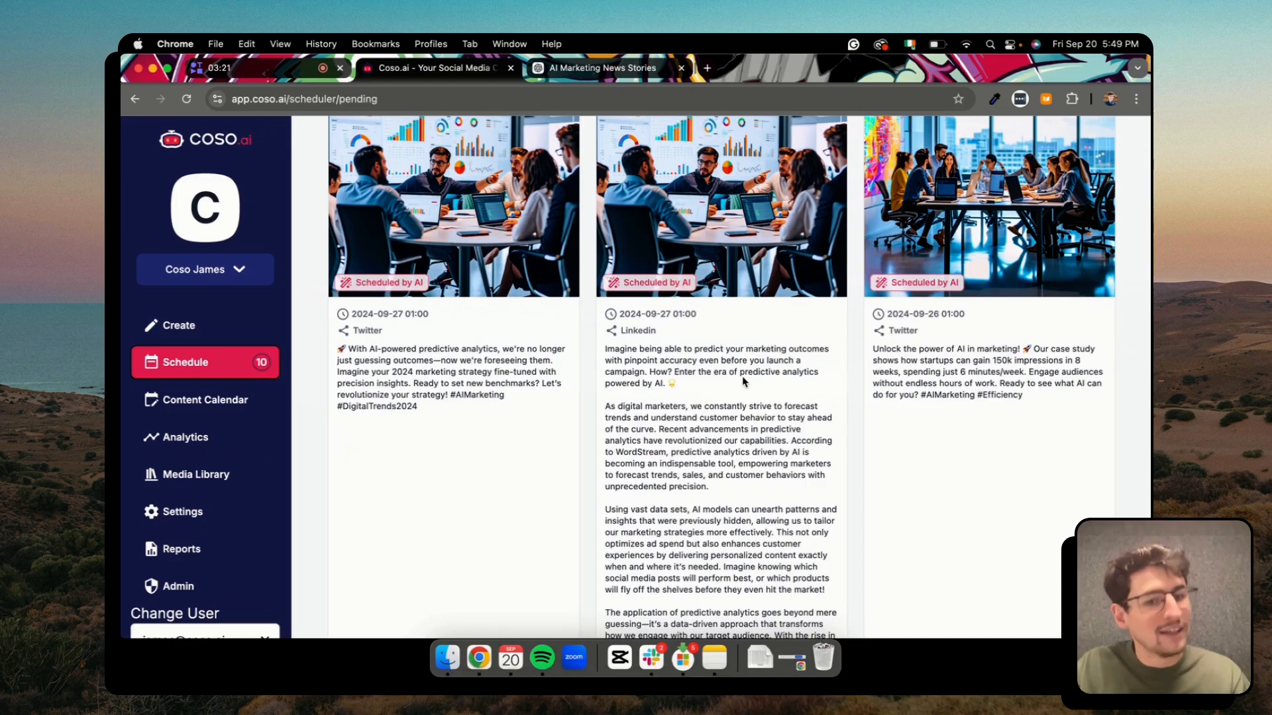
scroll(747, 366, "down", 2)
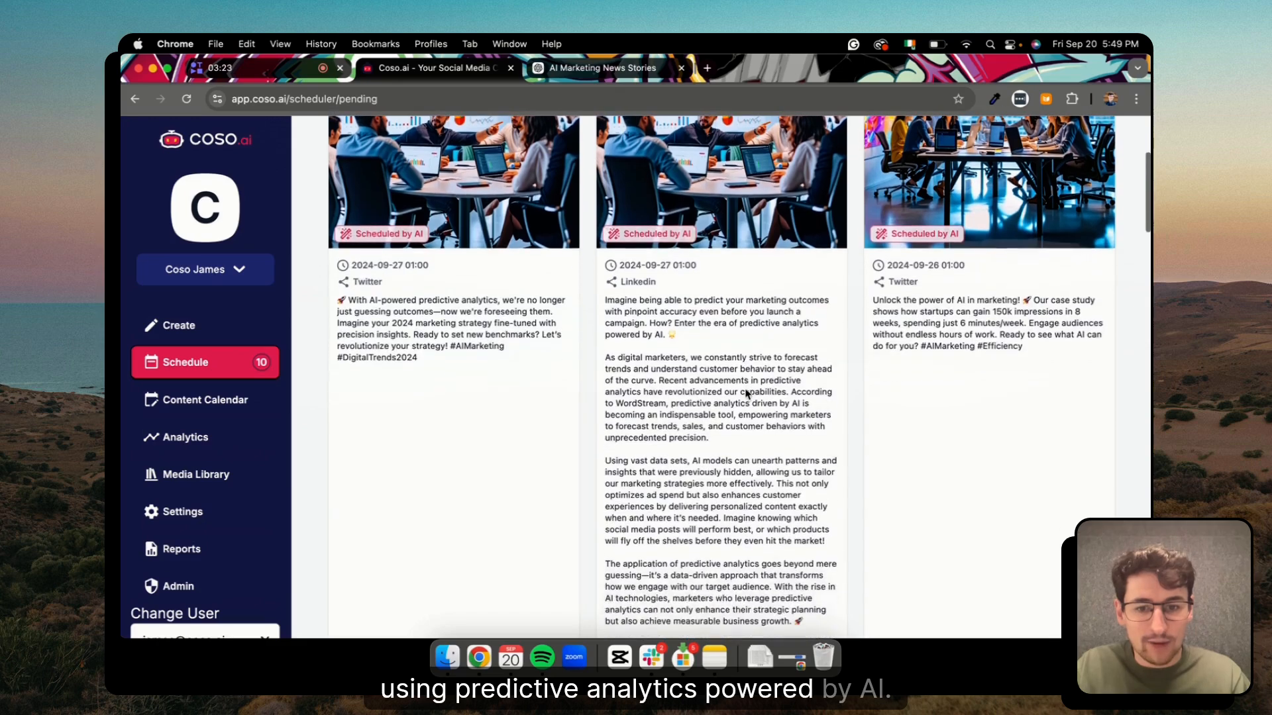
scroll(744, 361, "down", 5)
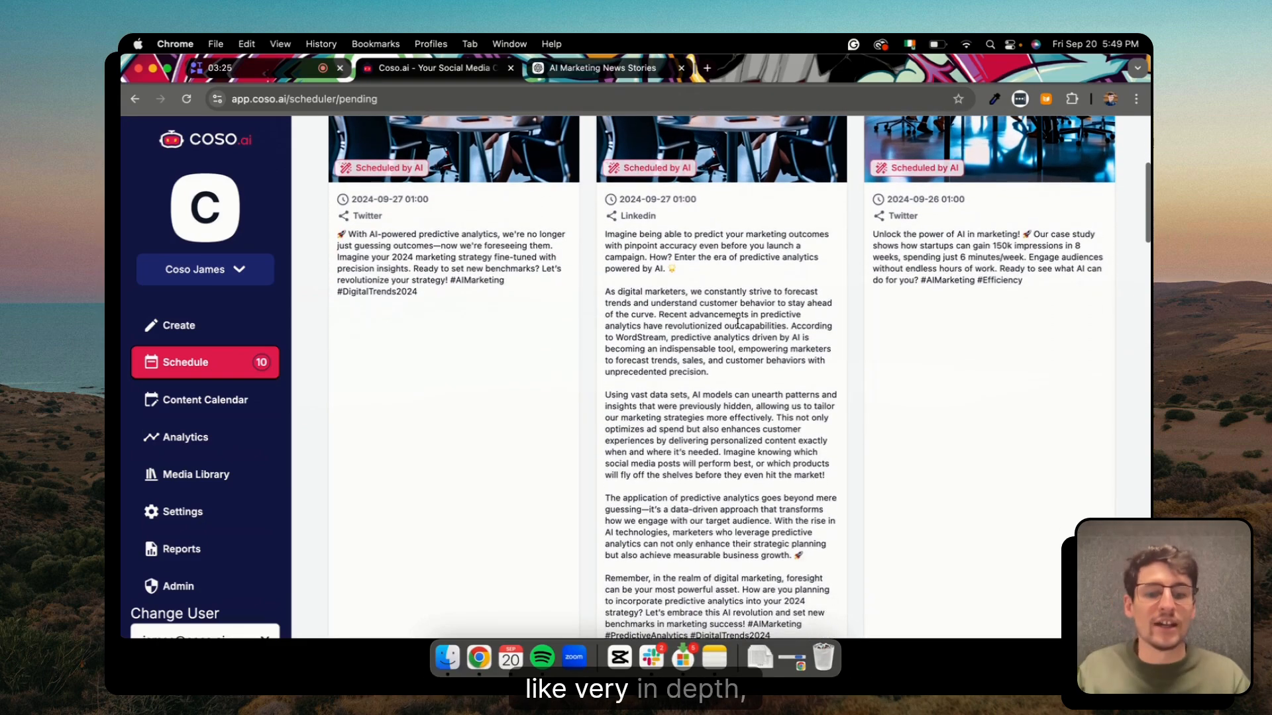
scroll(737, 323, "down", 2)
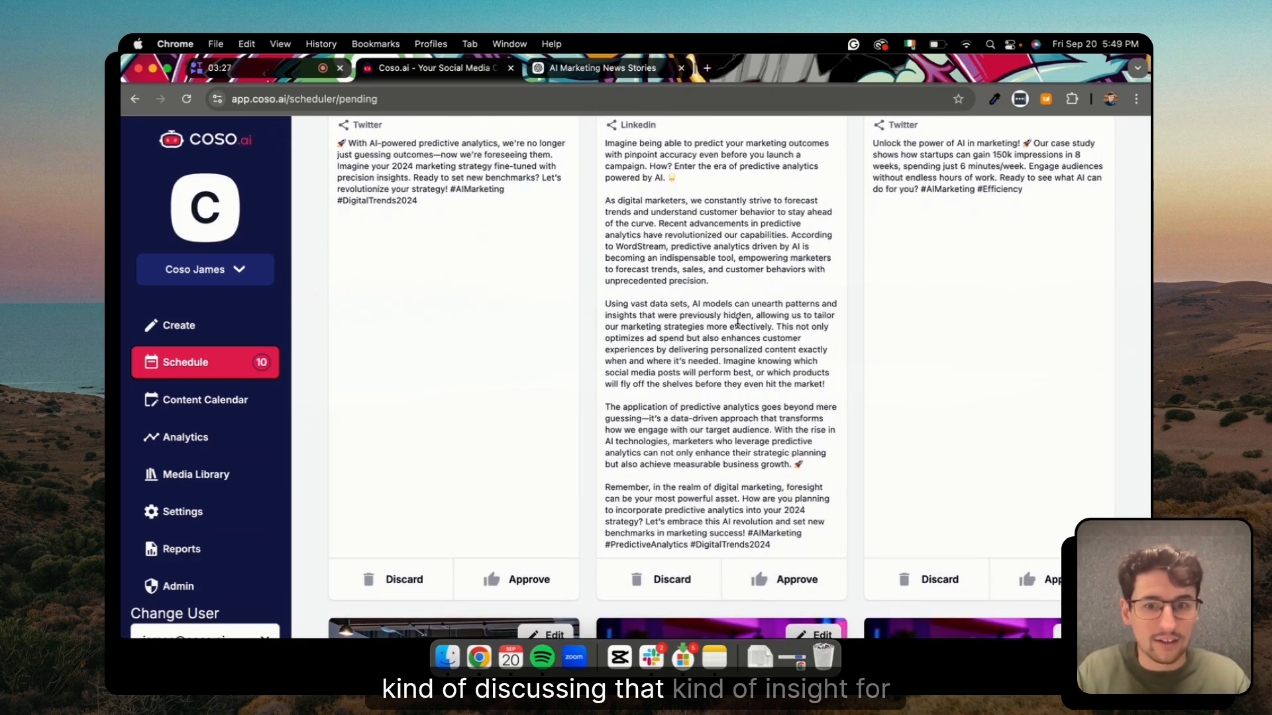
scroll(737, 323, "up", 1)
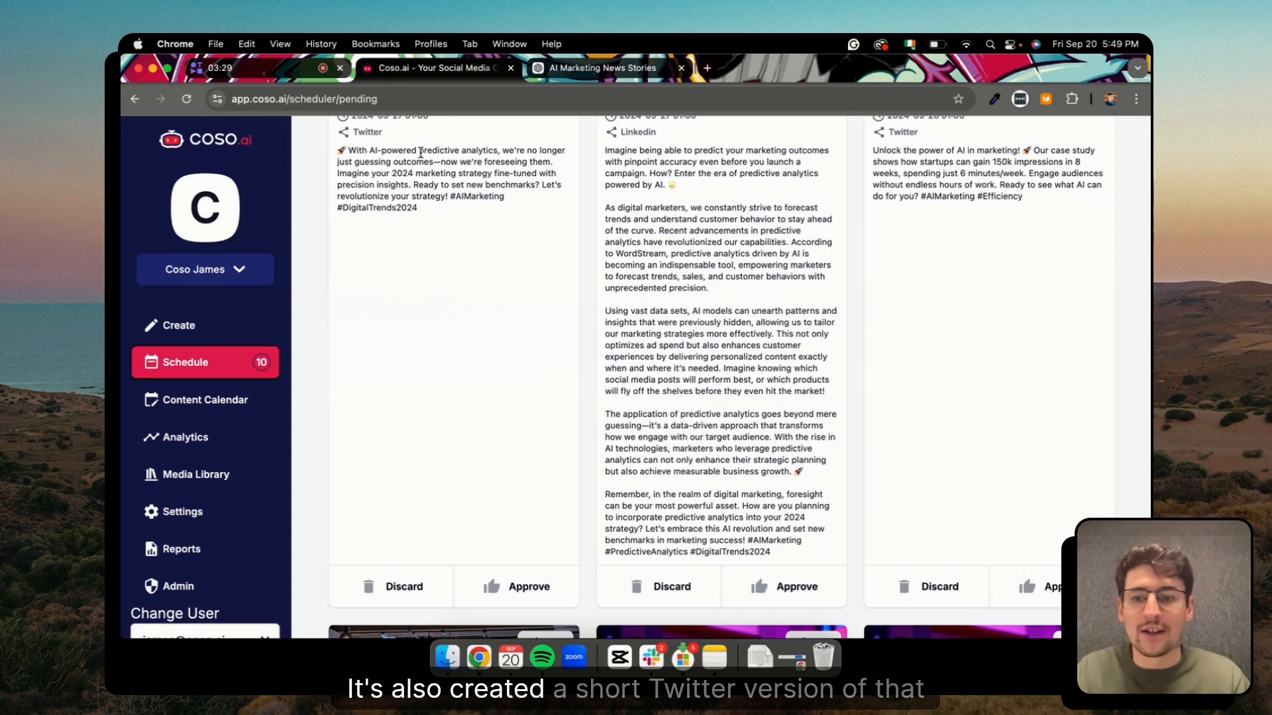
left_click_drag(418, 150, 460, 194)
- Approve the September 27 LinkedIn and Twitter posts and view the scheduled posts
left_click(586, 306)
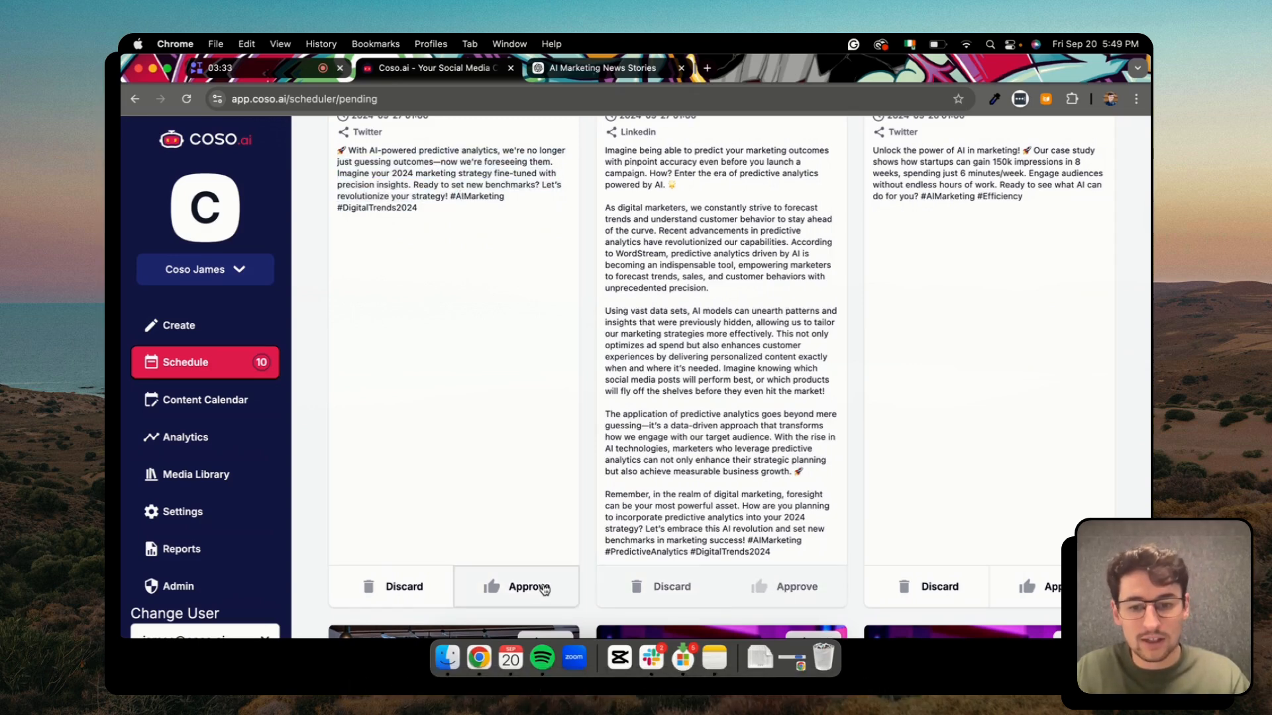
scroll(717, 475, "up", 6)
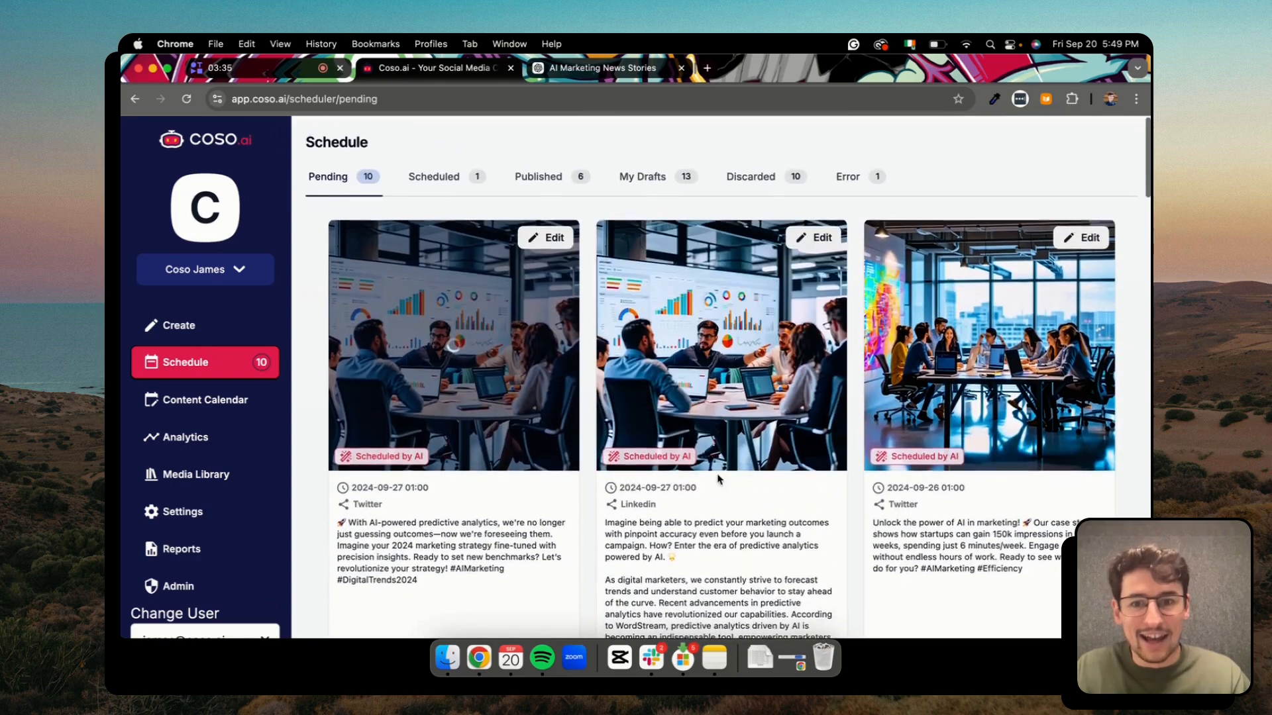
left_click(466, 183)
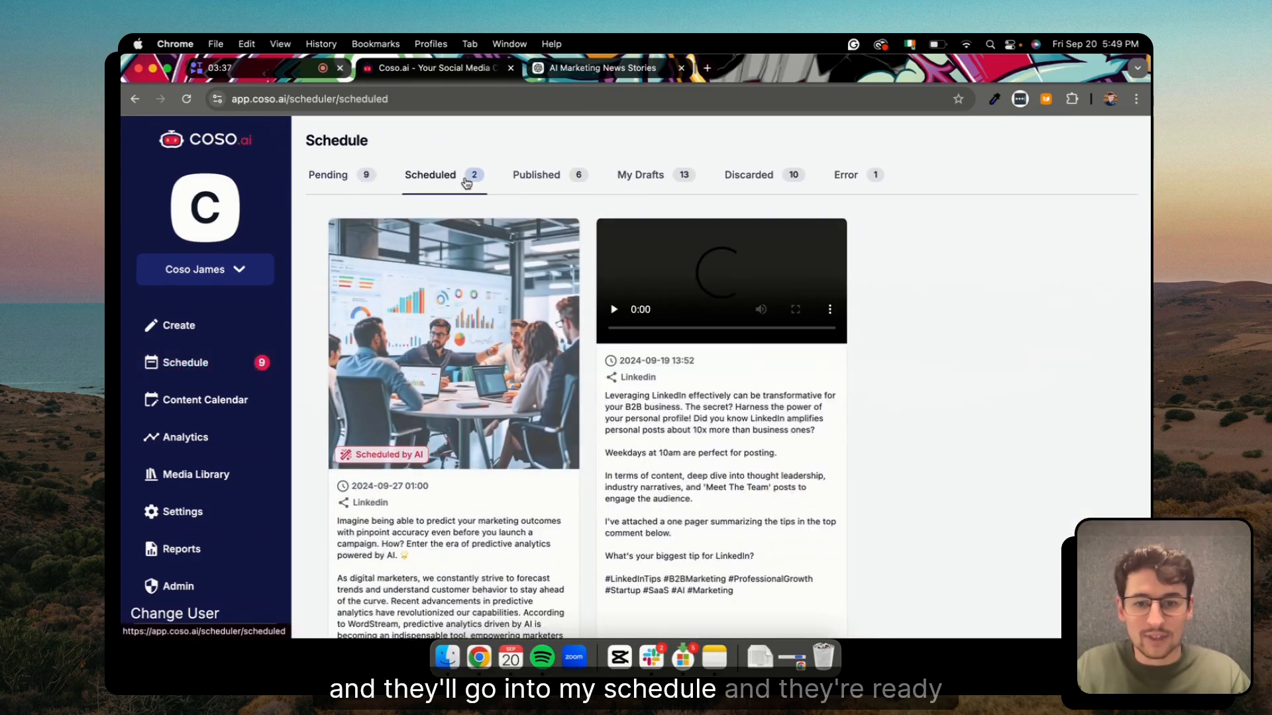